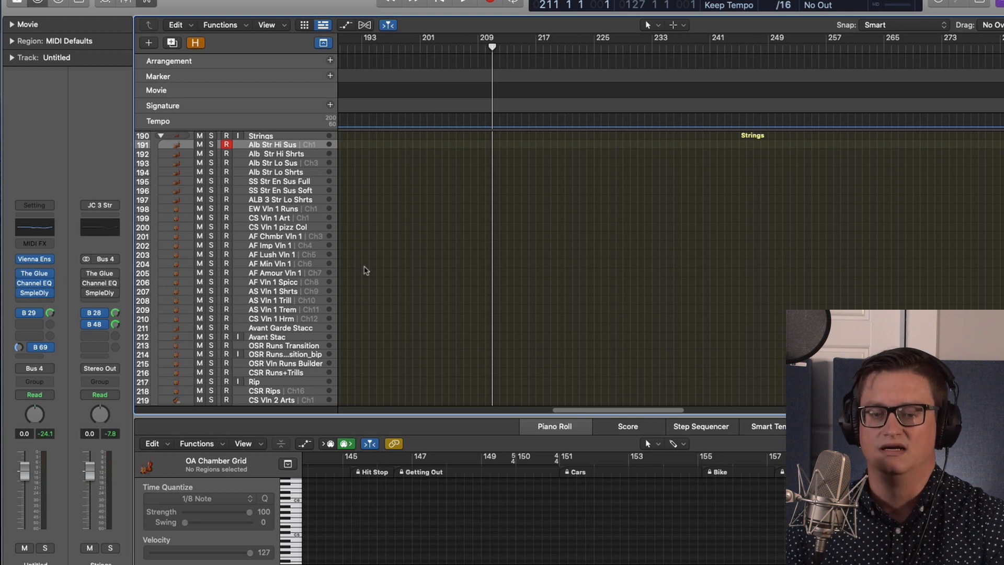
Step: Record a sustained note on the AF Min Vln 1 track from bar 211 to about bar 215
scroll(438, 263, "down", 3)
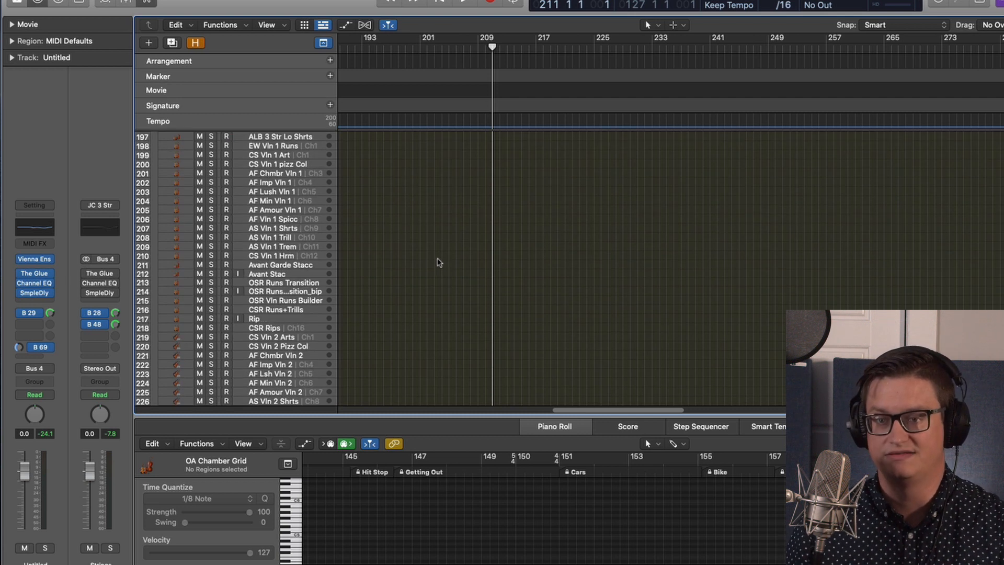
scroll(438, 261, "down", 6)
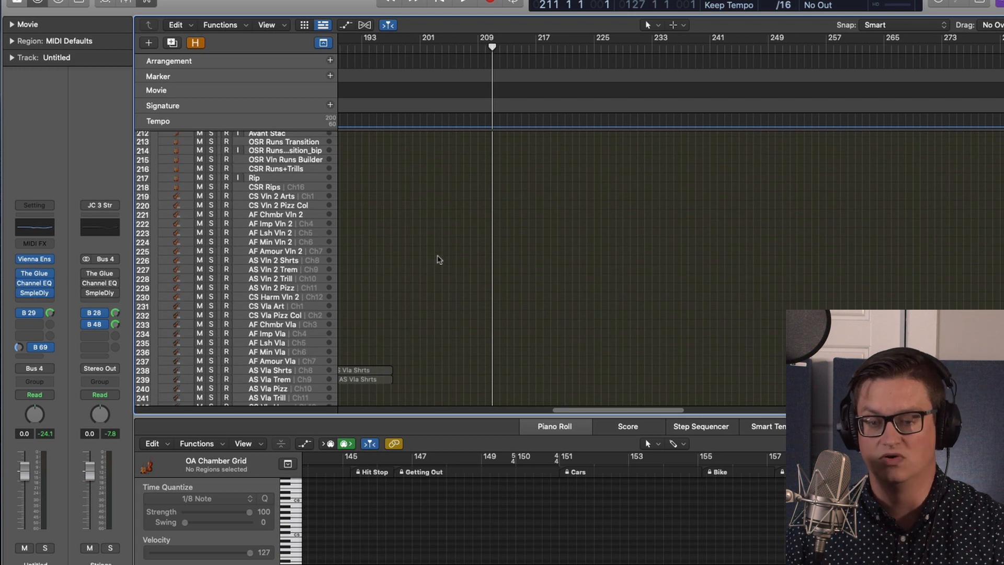
scroll(438, 259, "up", 9)
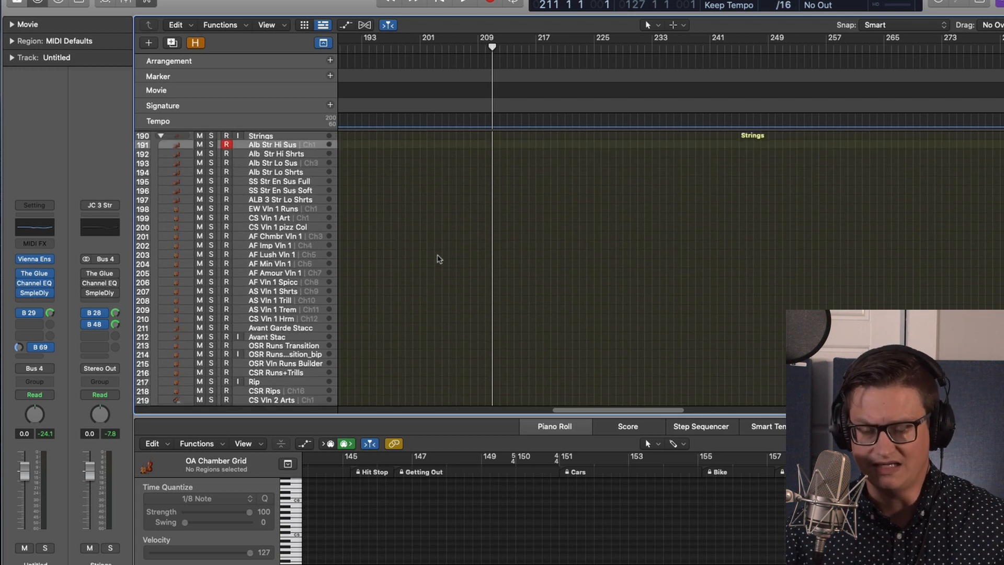
left_click(306, 273)
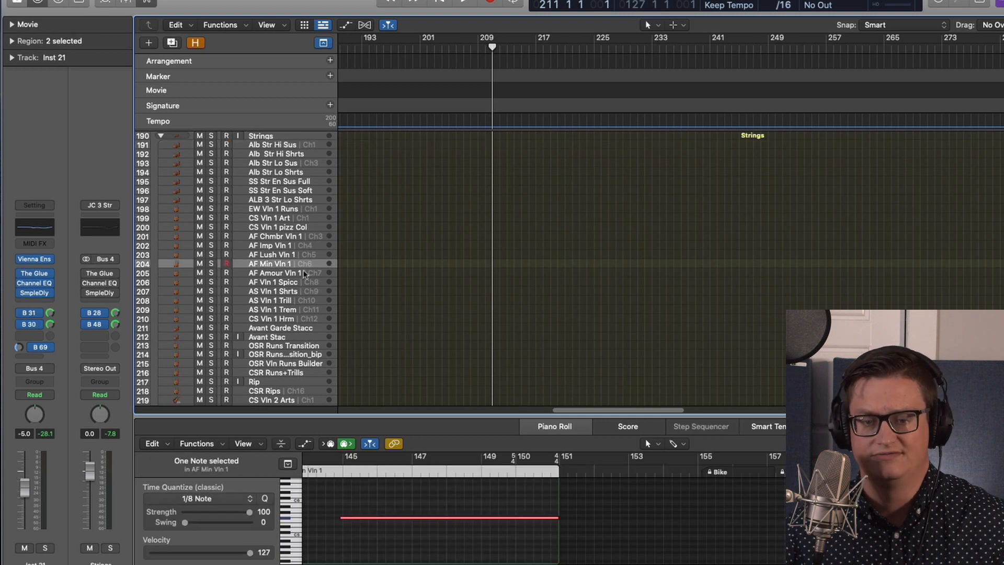
left_click(300, 262)
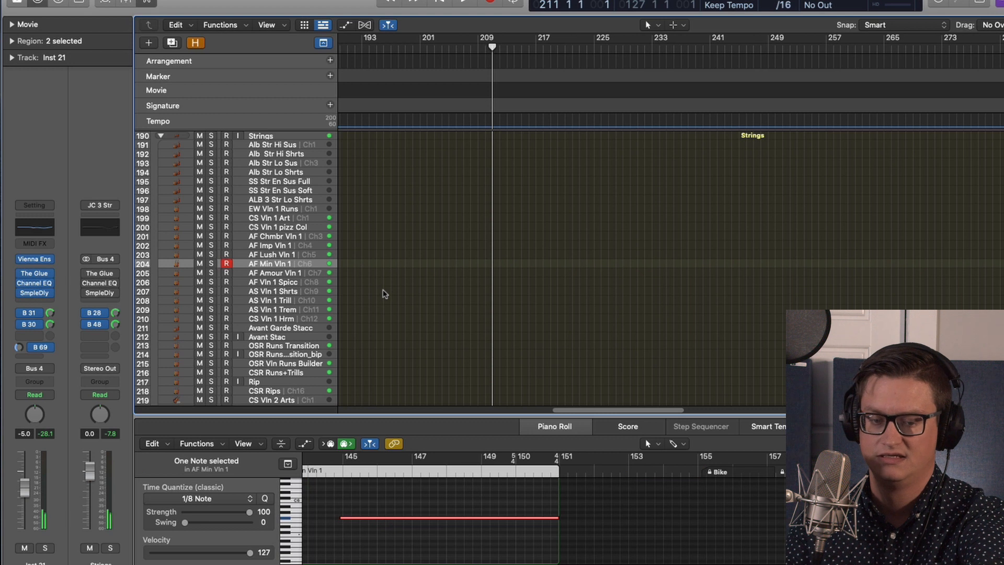
key("space")
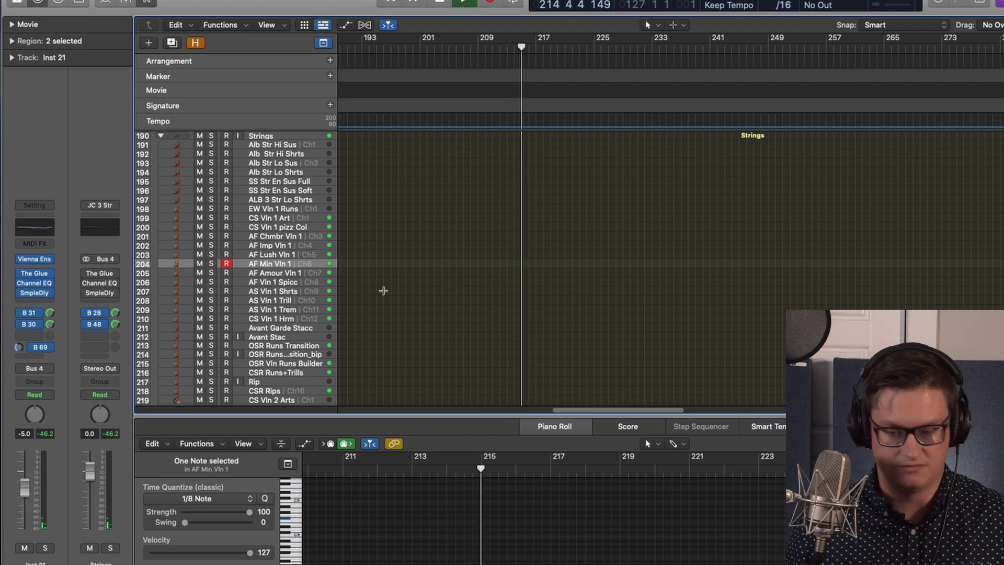
key("space")
Step: Record a matching sustained note on the AV Str track from bar 211 while the AF Min Vln 1 region plays
scroll(468, 271, "down", 8)
scroll(467, 269, "down", 10)
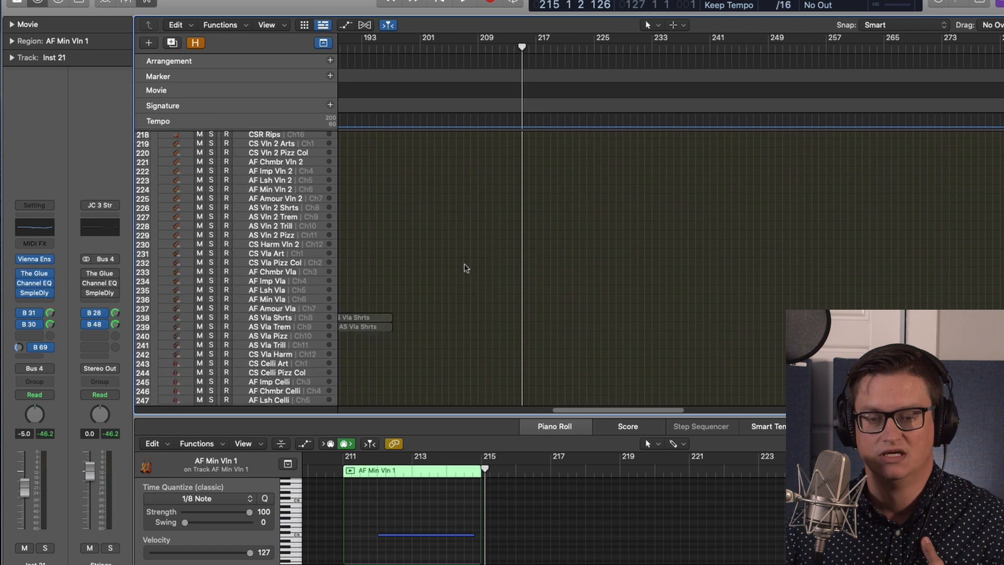
scroll(465, 270, "down", 7)
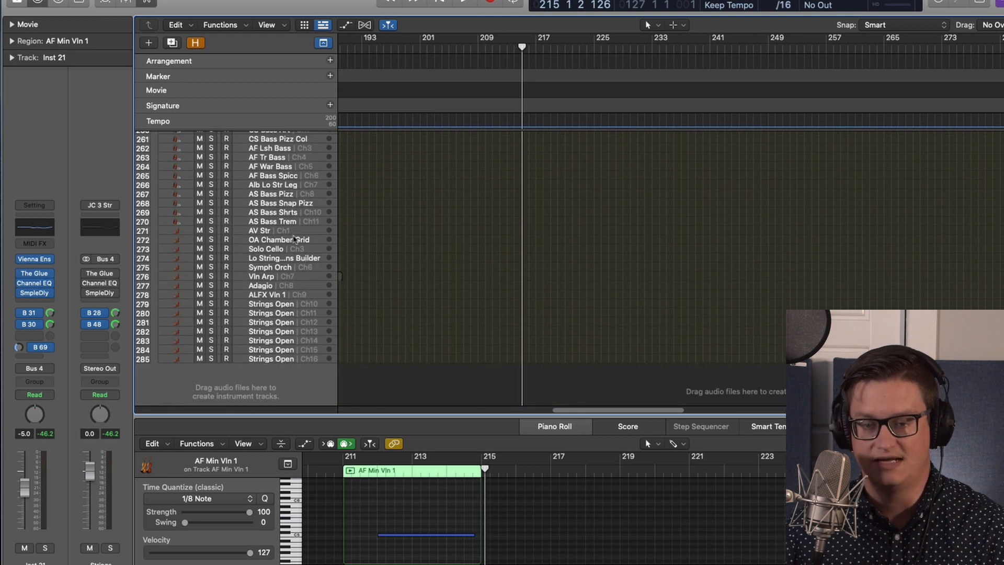
left_click(291, 230)
scroll(488, 239, "up", 15)
scroll(488, 241, "up", 7)
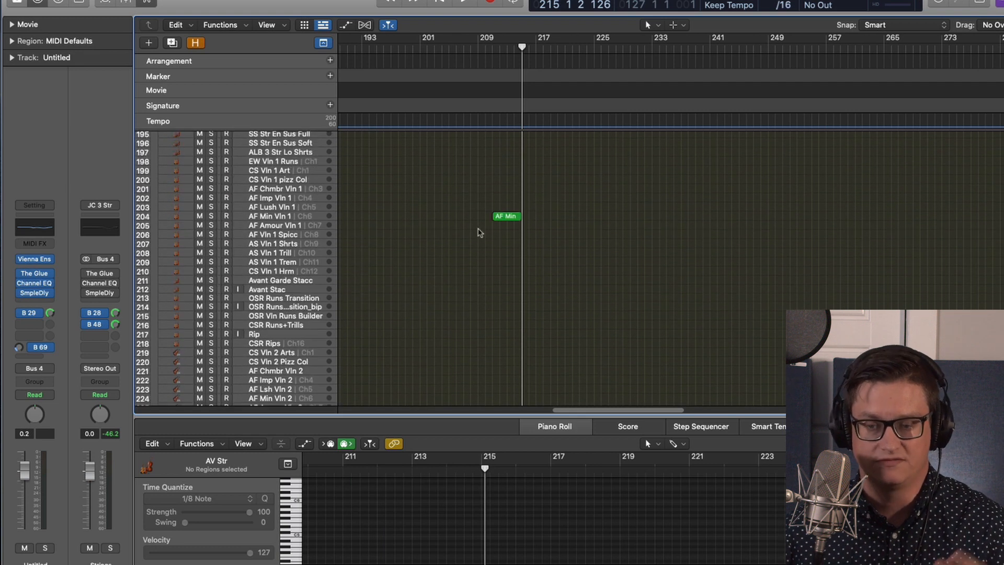
left_click(505, 216)
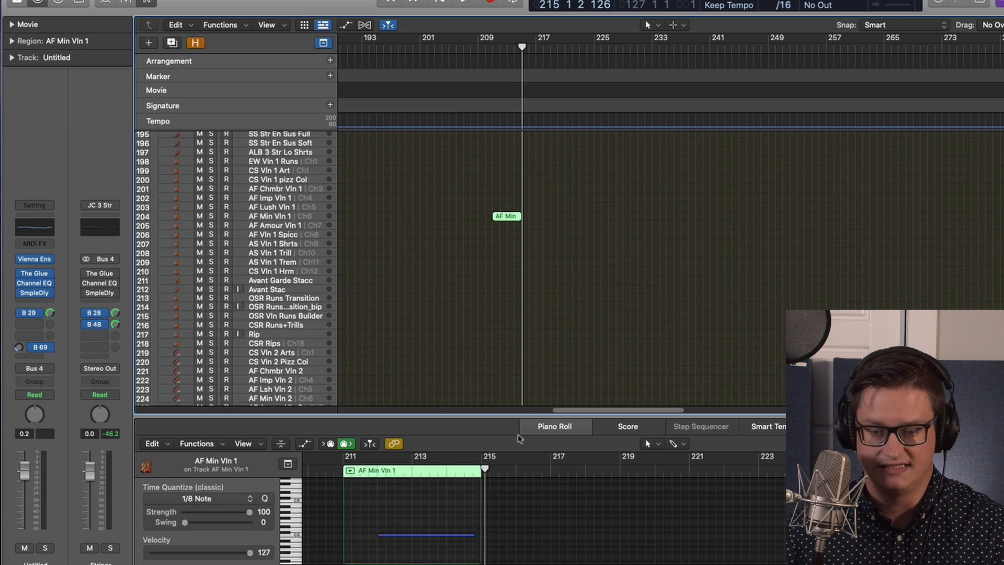
left_click(377, 473)
key("space")
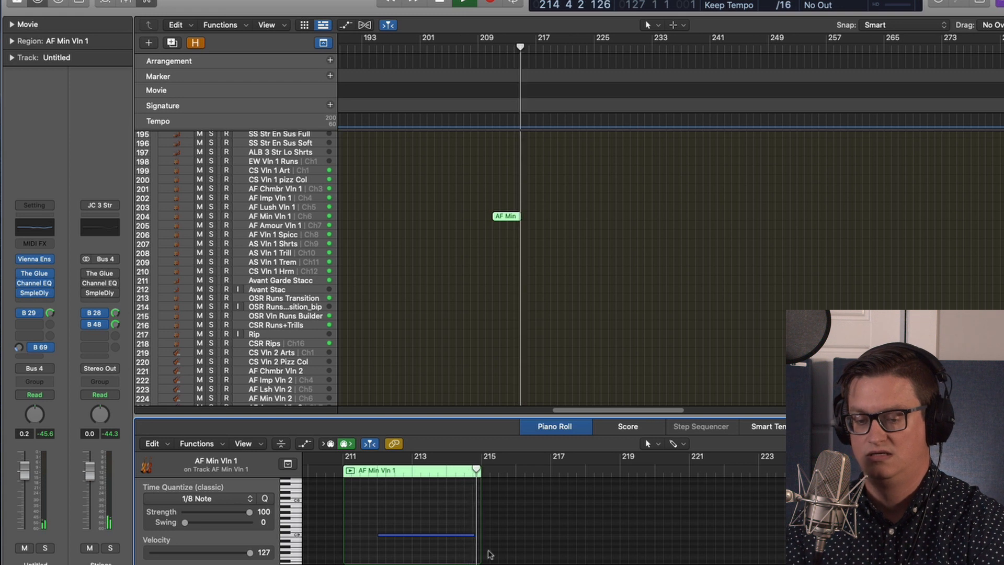
left_click(542, 519)
key("space")
Step: Mute the newly recorded region on the AV Str track
scroll(576, 280, "down", 20)
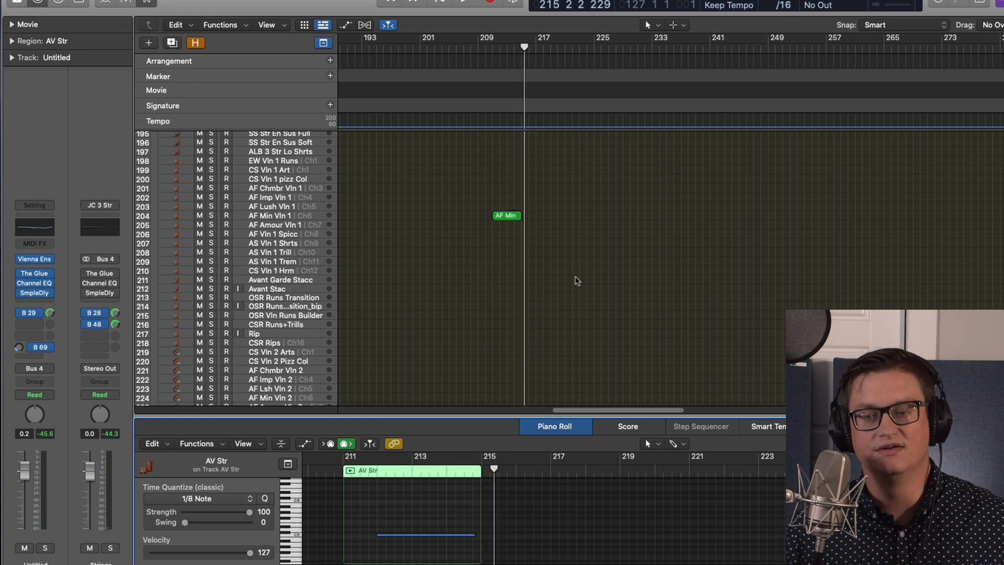
left_click_drag(499, 228, 525, 297)
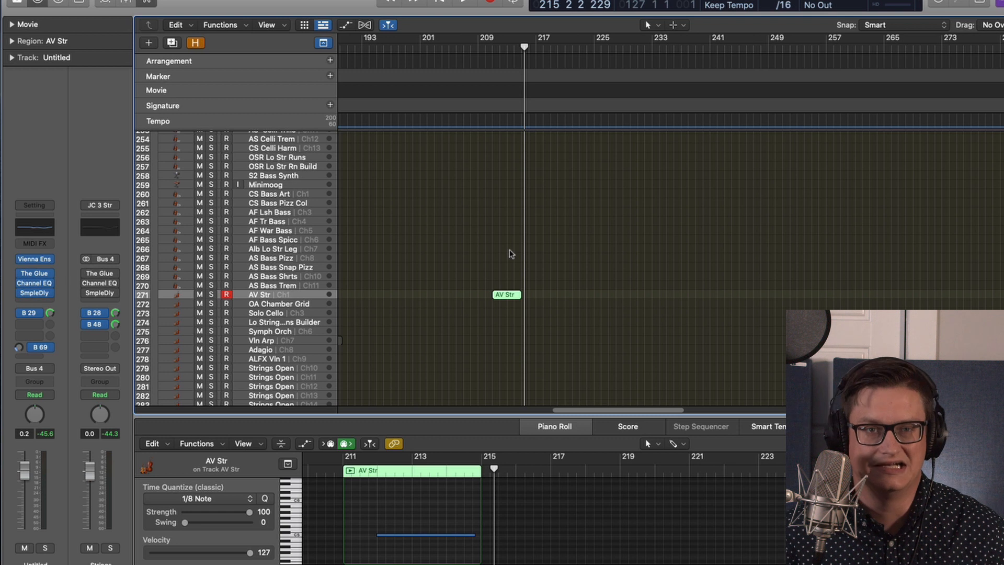
left_click_drag(464, 274, 568, 336)
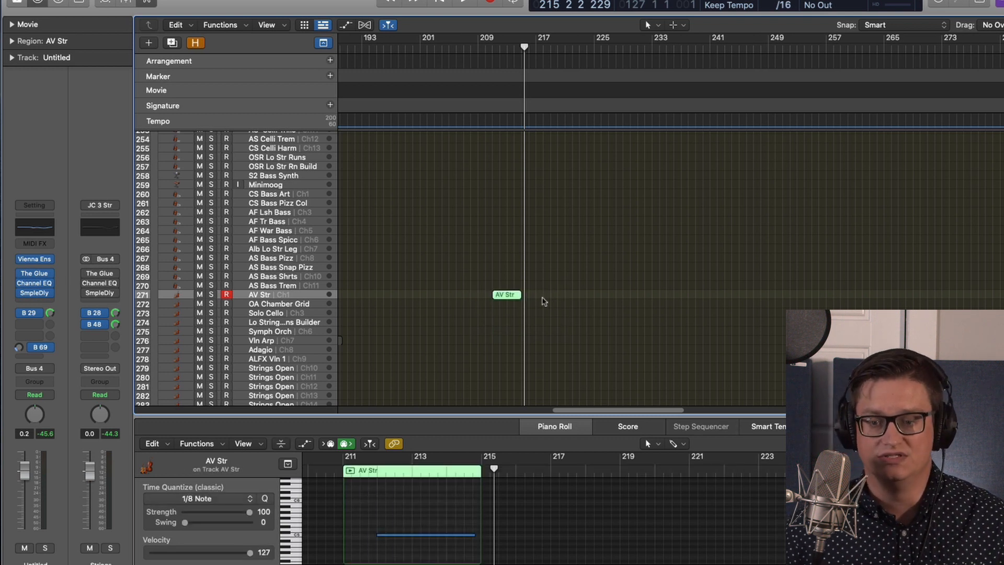
left_click(544, 301)
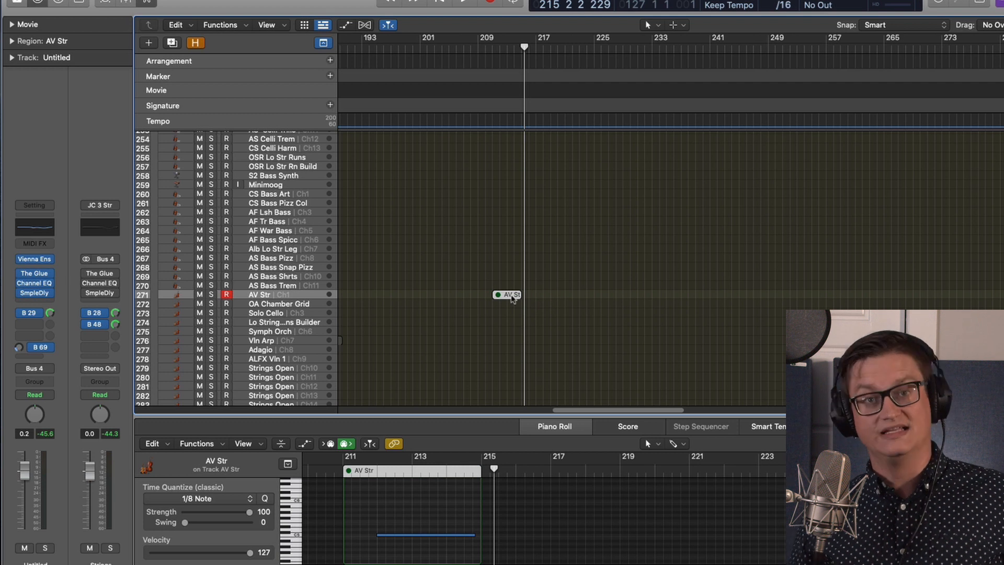
Step: Make ALFX Vln 1 the active track for recording, near the end of the strings section
scroll(452, 266, "up", 3)
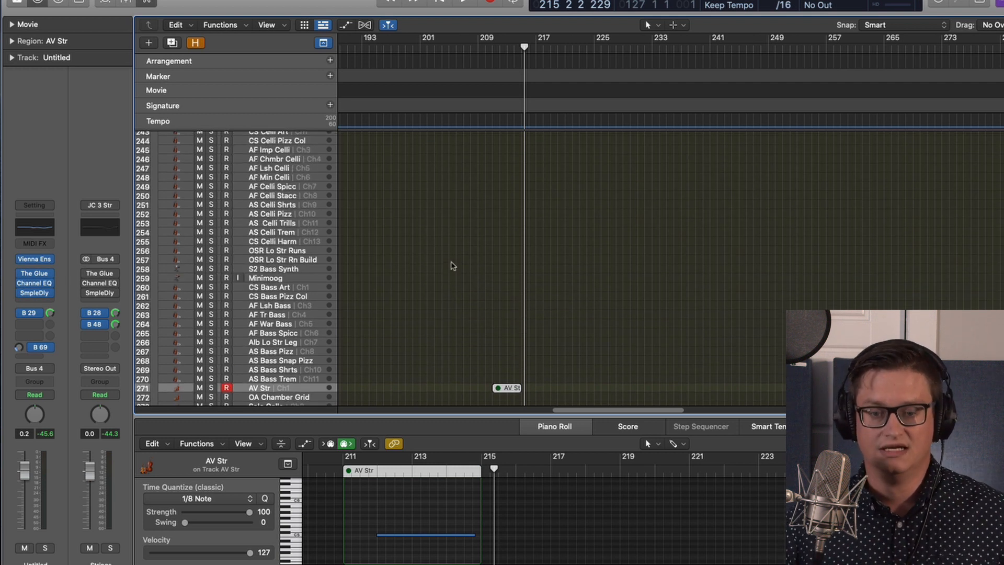
scroll(455, 263, "up", 3)
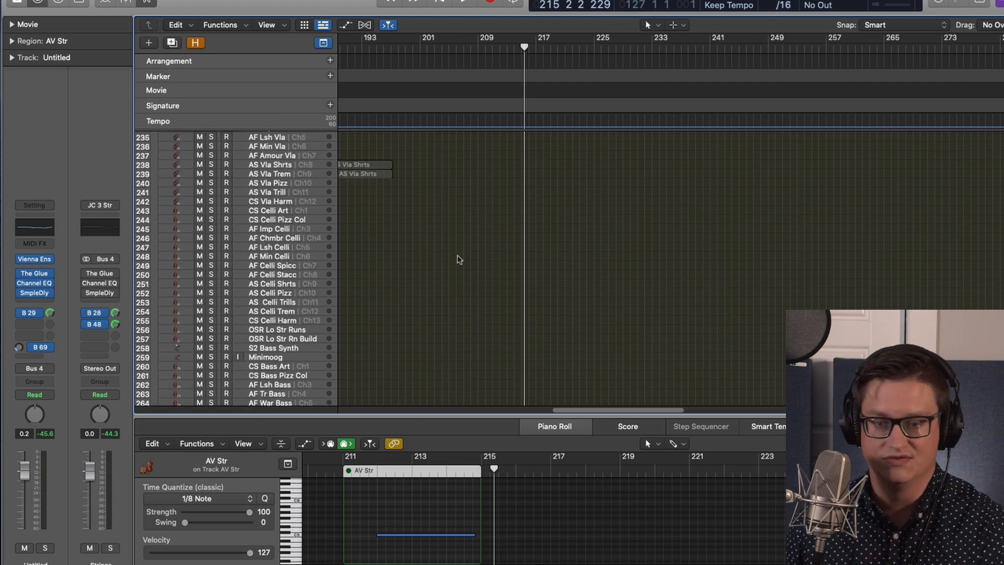
scroll(458, 260, "up", 5)
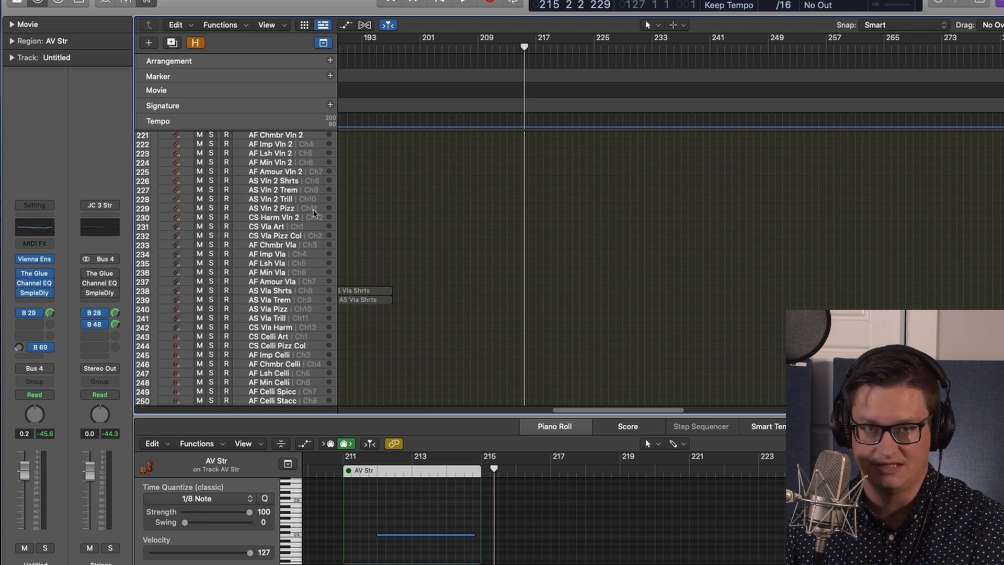
scroll(315, 211, "up", 8)
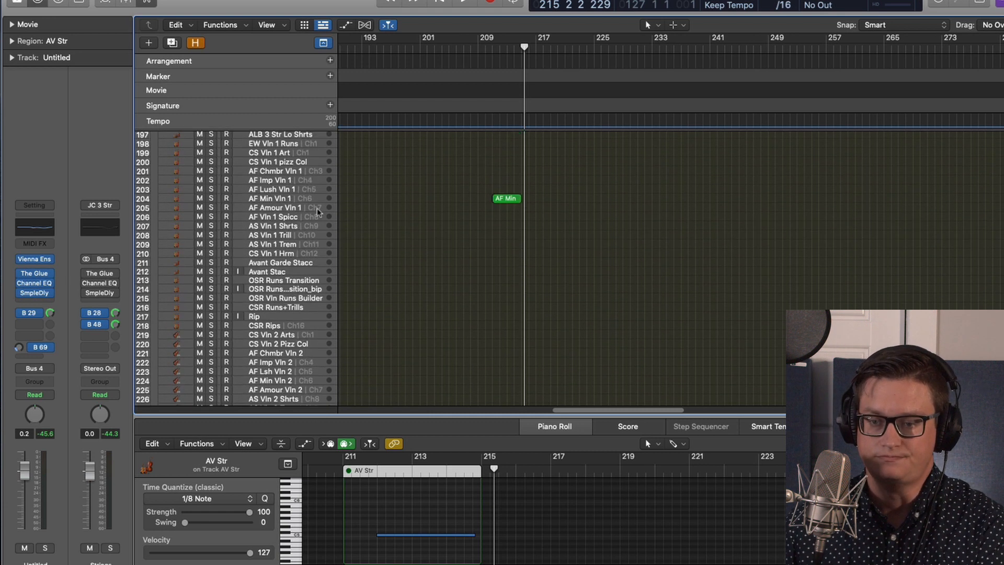
scroll(243, 271, "down", 12)
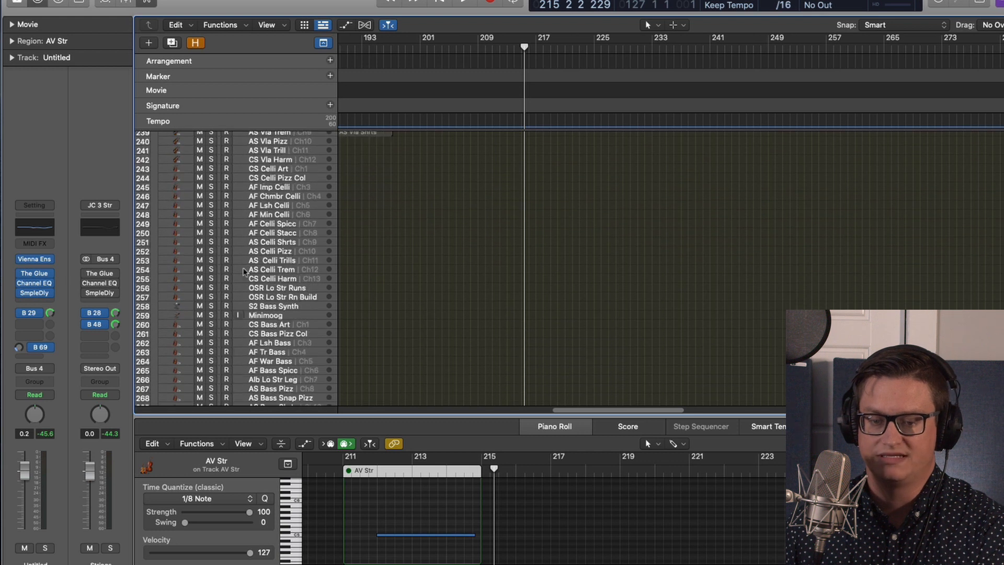
scroll(243, 270, "down", 7)
left_click(264, 281)
scroll(436, 327, "up", 20)
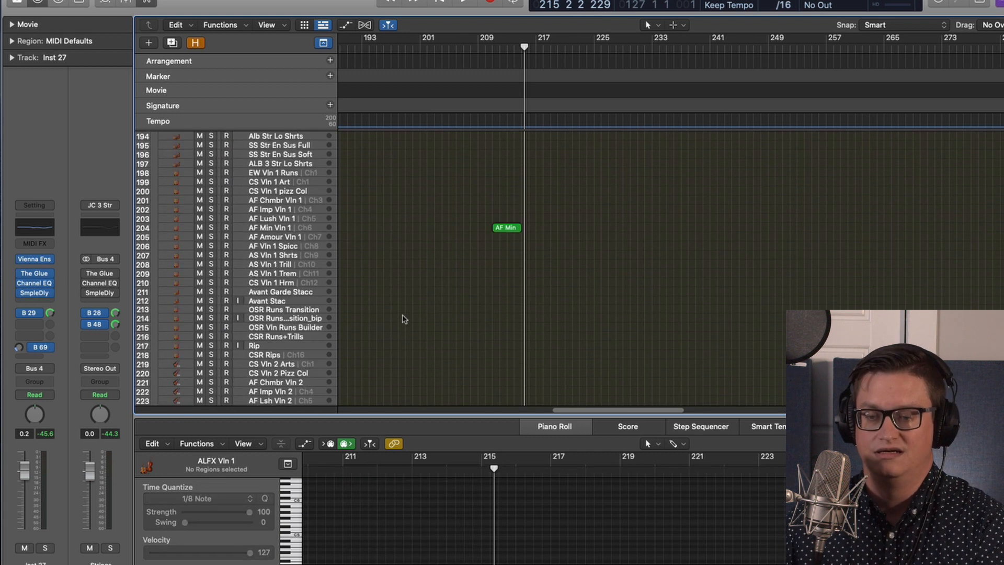
Step: Record a doubling sustained note on the ALFX Vln 1 track from bar 211 while the AF Min Vln 1 region plays
scroll(411, 308, "down", 2)
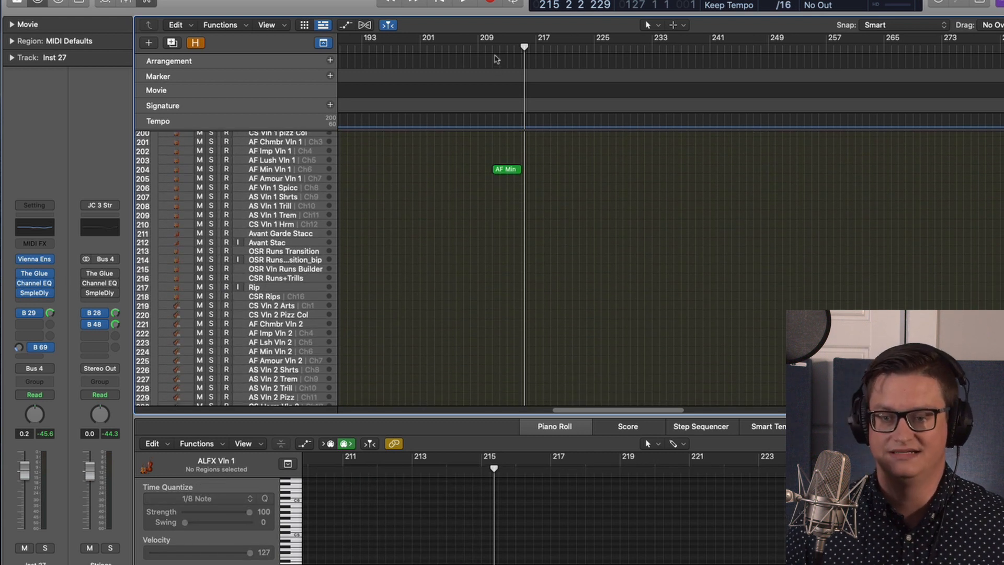
left_click(495, 52)
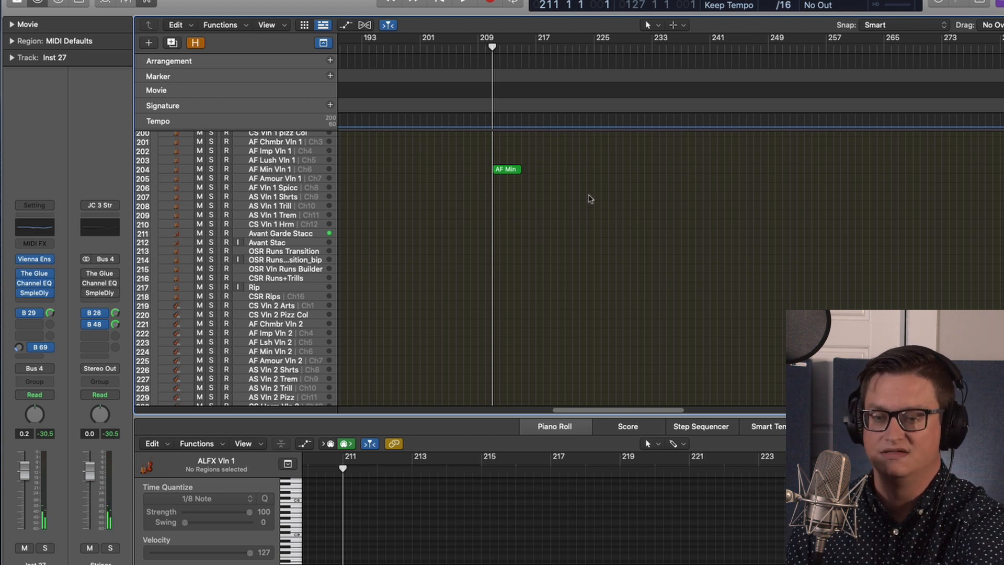
left_click(505, 171)
key("space")
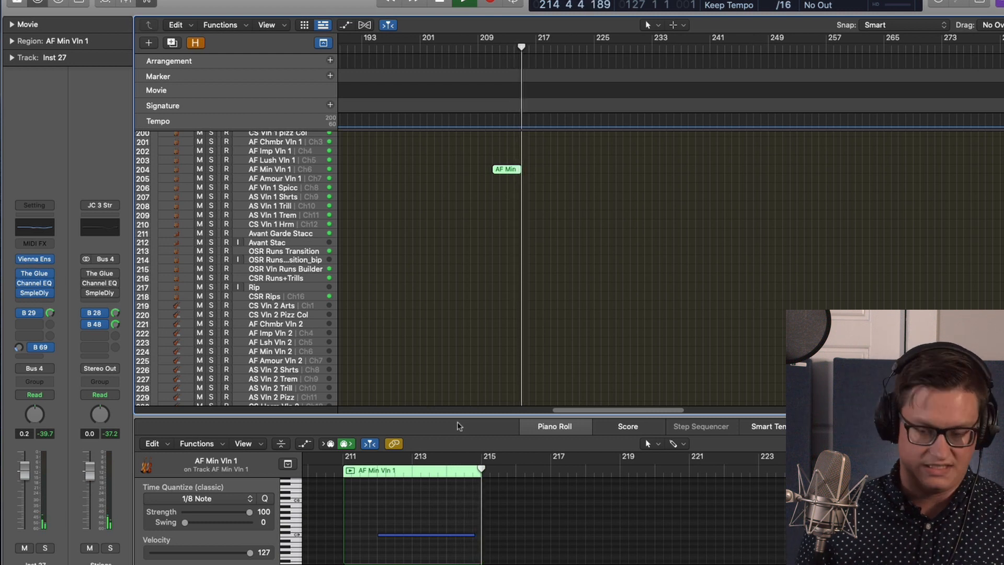
key("space")
Step: Play back the AF Min Vln 1 and ALFX Vln 1 parts together from bar 211 to about bar 215
left_click(343, 471)
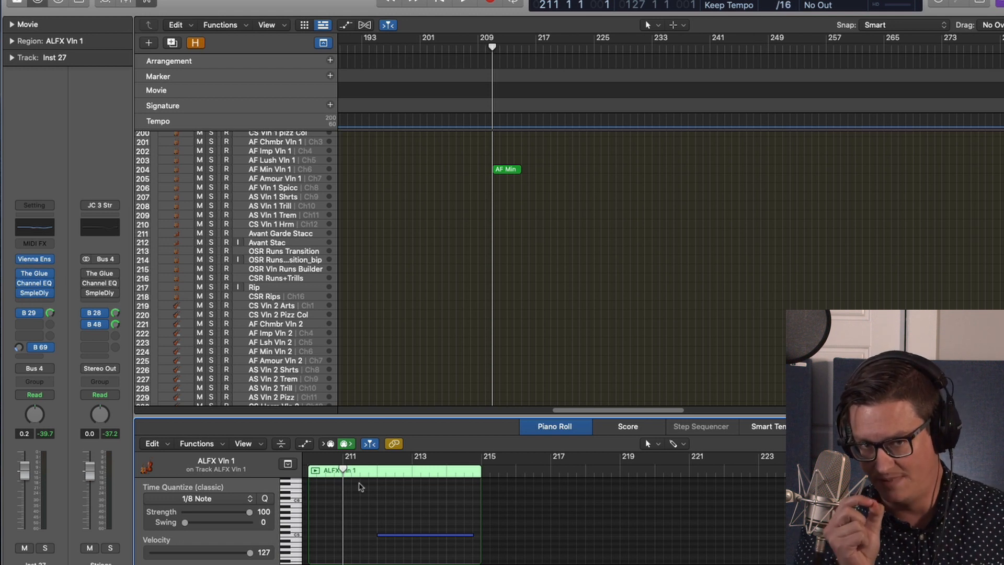
key("space")
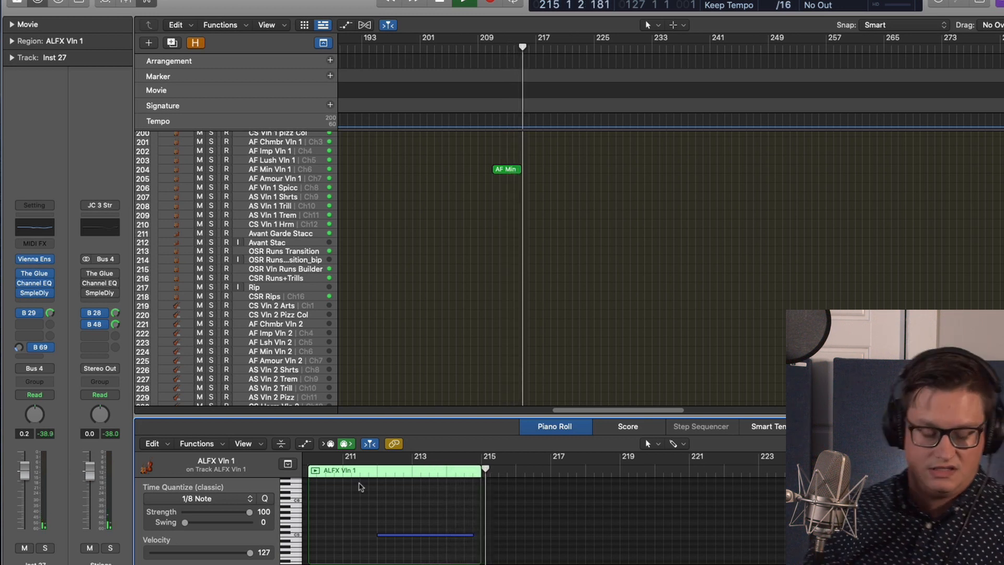
key("space")
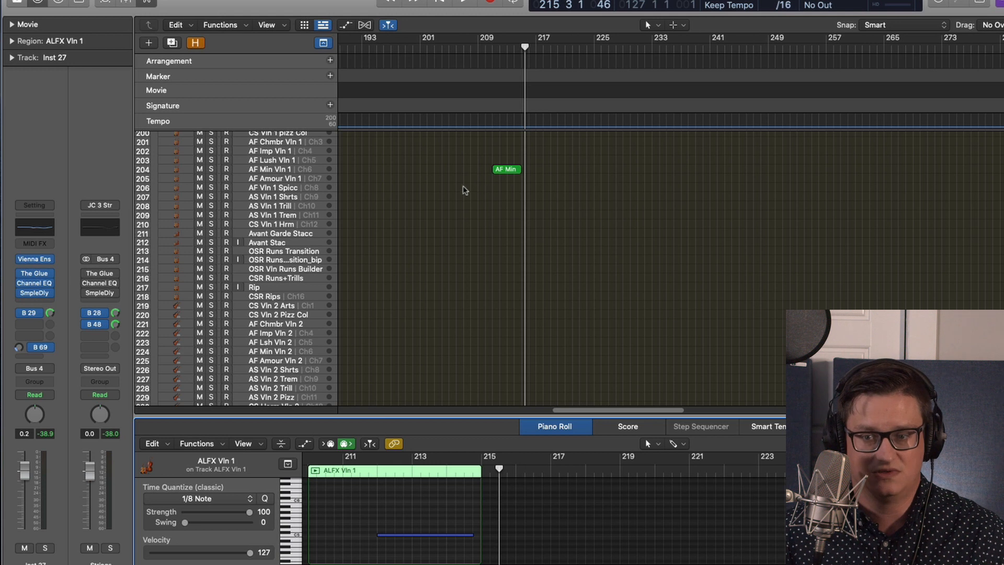
scroll(465, 190, "down", 12)
scroll(467, 192, "down", 5)
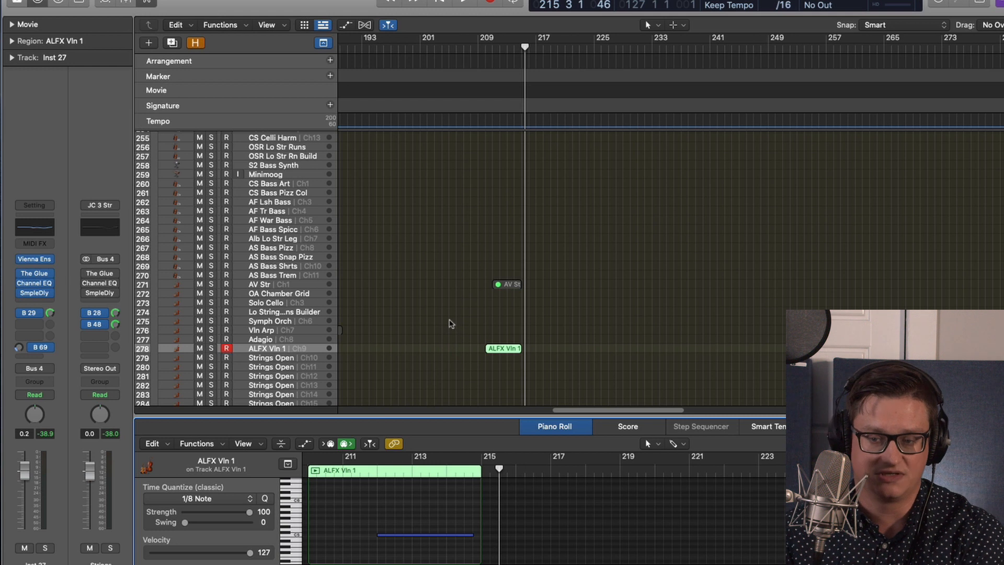
left_click_drag(441, 333, 568, 368)
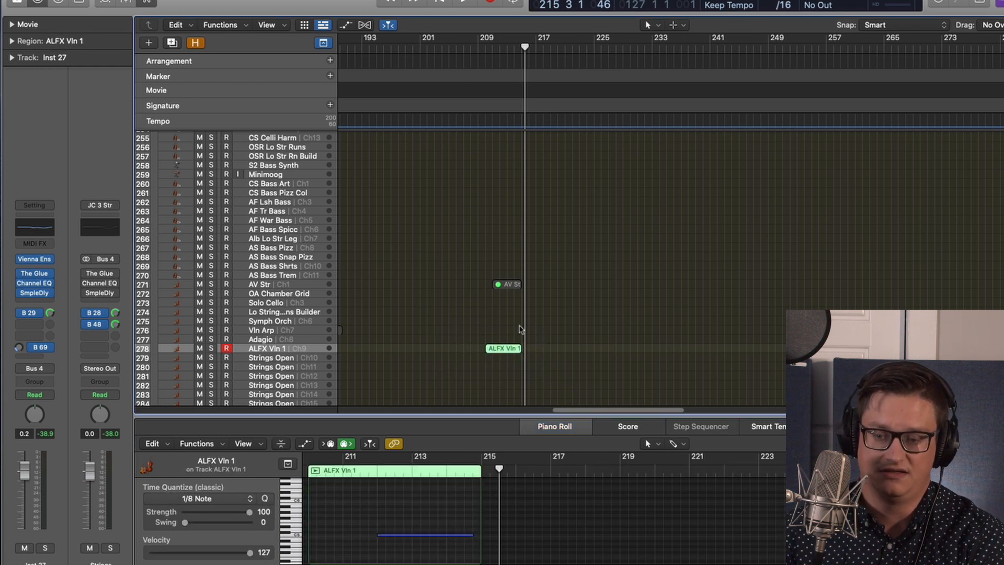
scroll(561, 353, "up", 8)
scroll(561, 354, "up", 10)
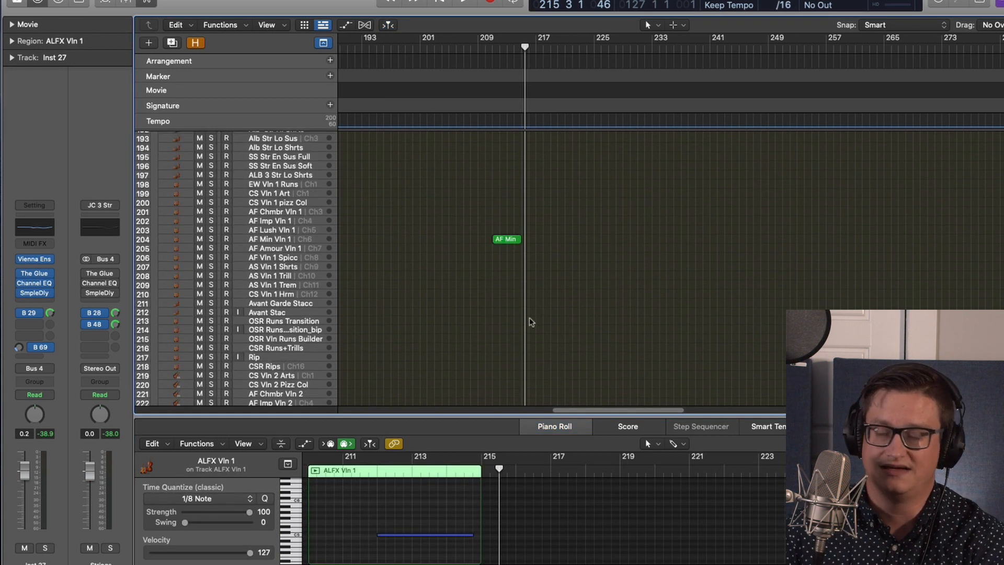